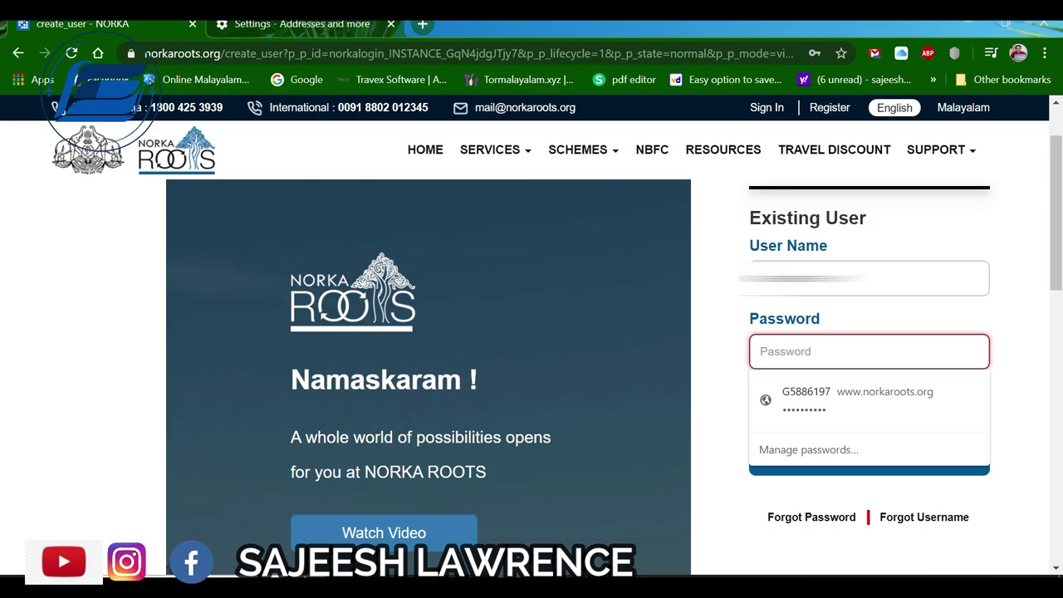
Sign in to NORKA Roots by entering the account password.
text(a********)
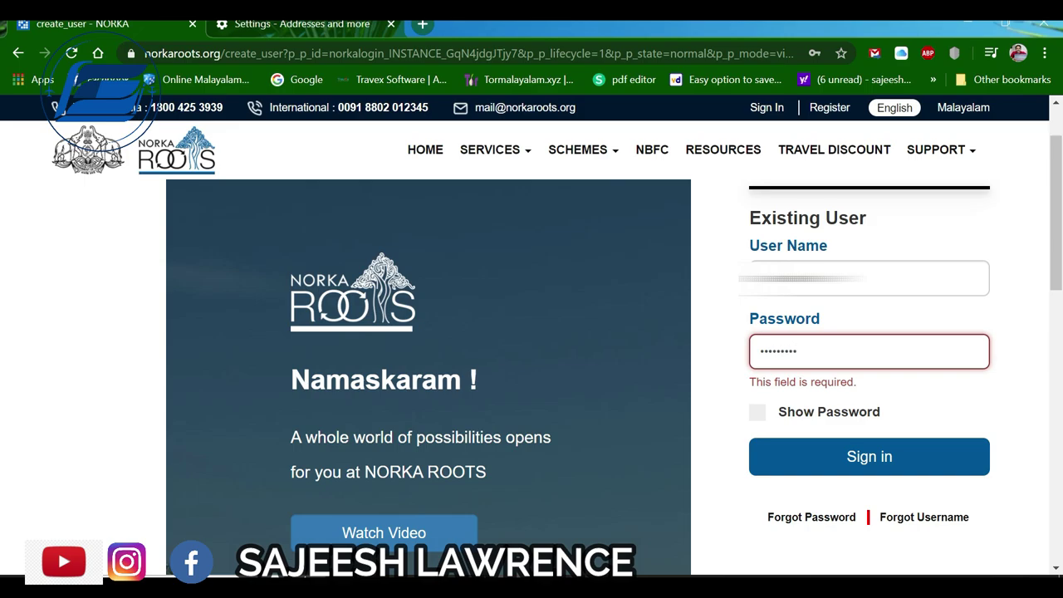
key(Return)
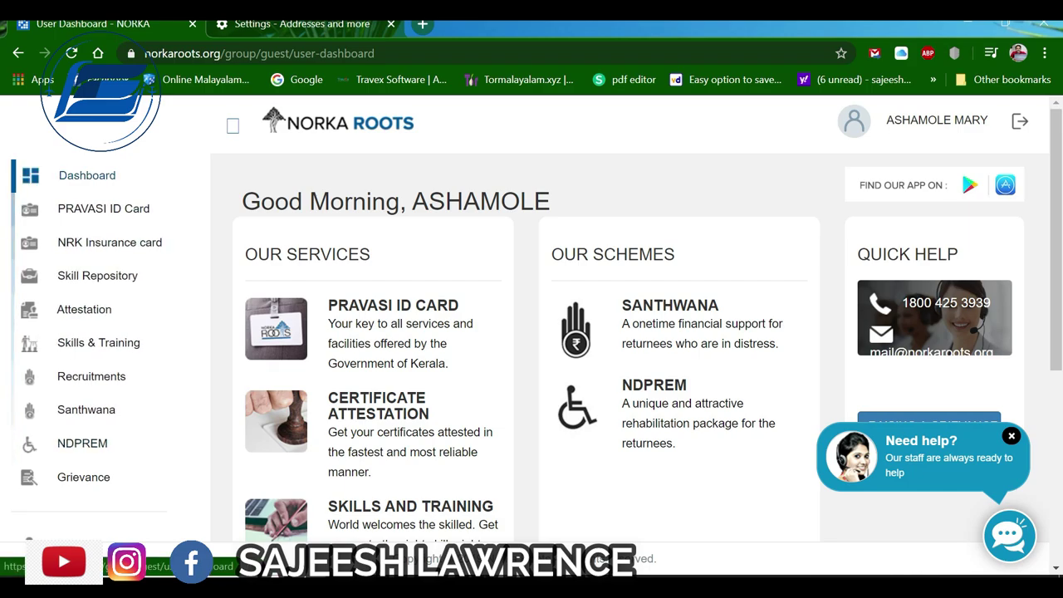
Open the PRAVASI ID Card section and read its eligibility and required documents.
click(104, 208)
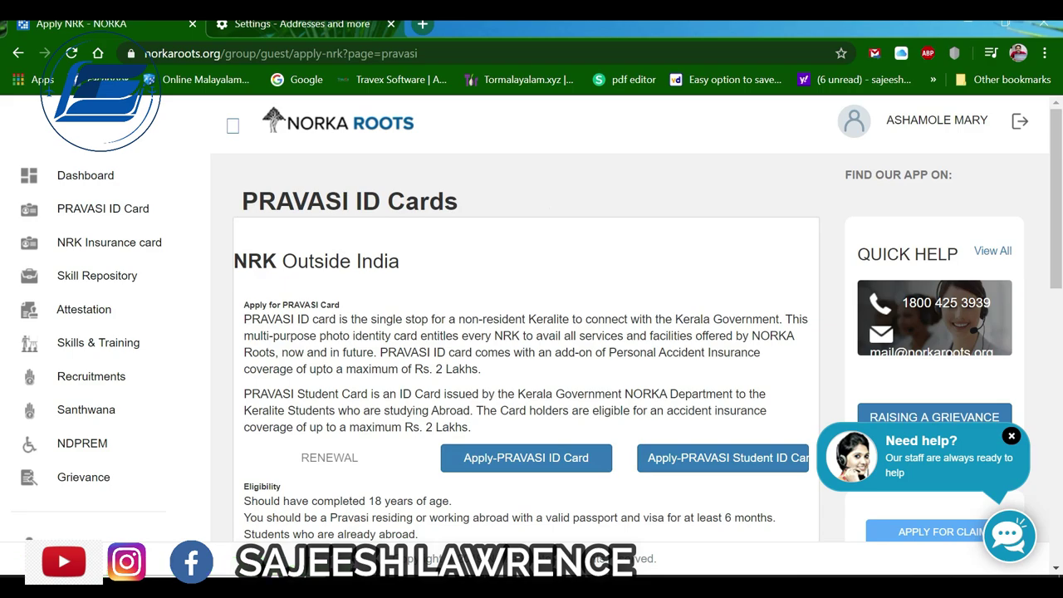
scroll(532, 333, down, 3)
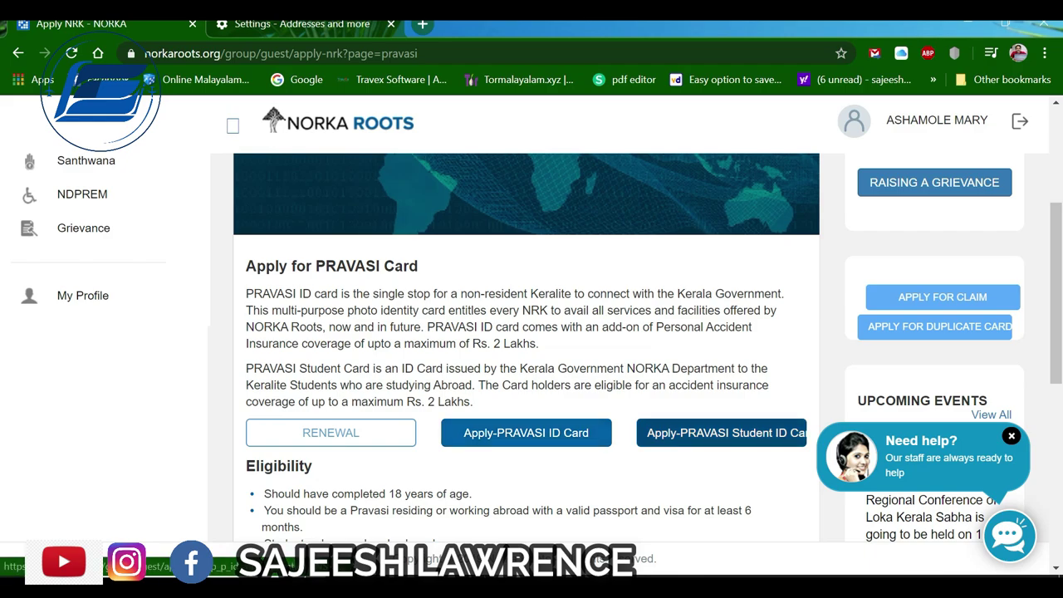
scroll(532, 365, down, 2)
scroll(531, 365, up, 1)
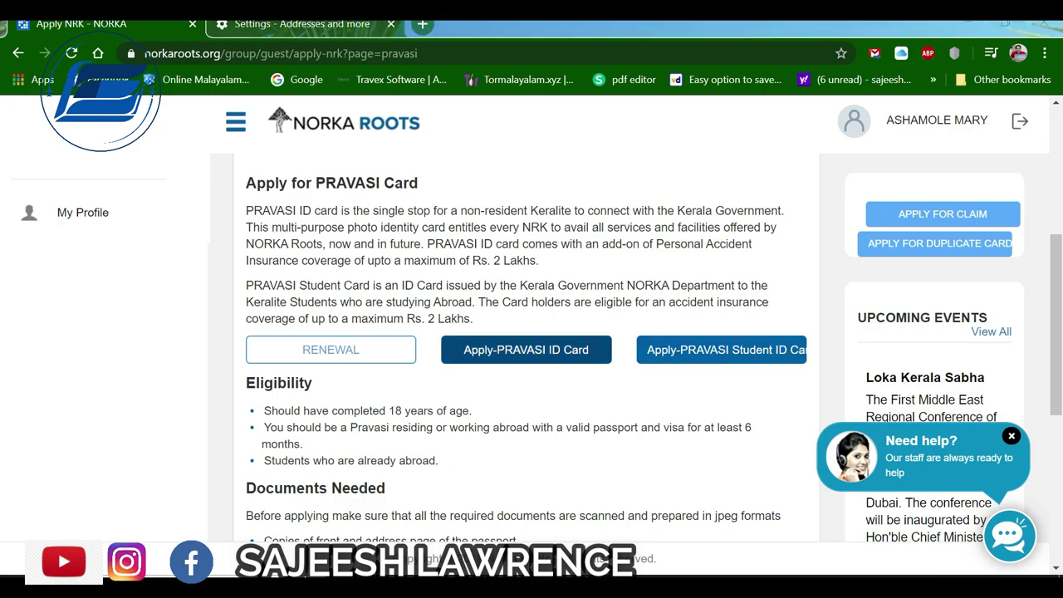
Start a new PRAVASI ID card application and review the prefilled Your Info fields.
click(525, 349)
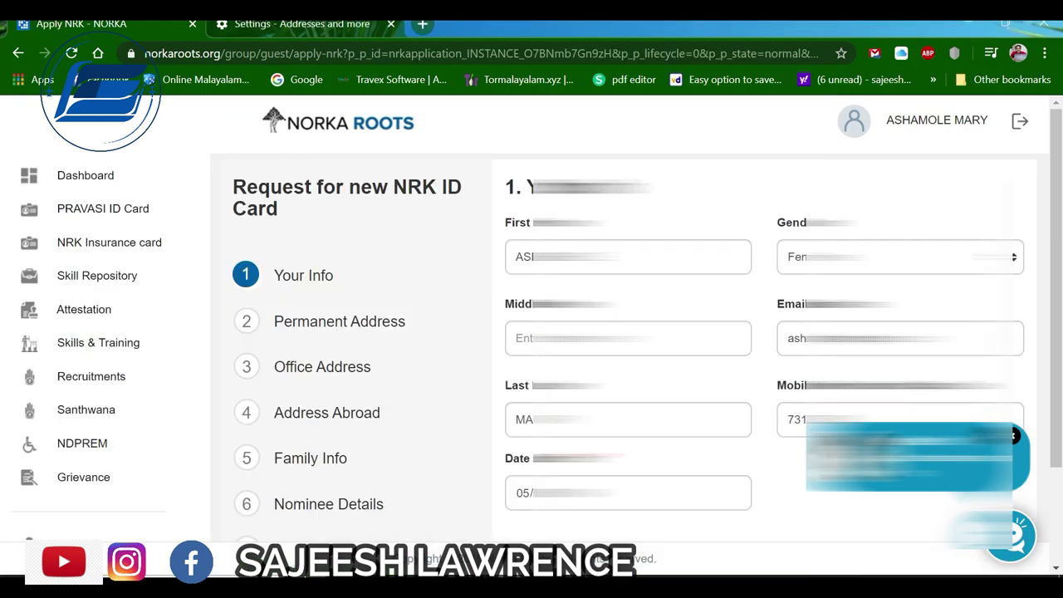
scroll(532, 346, down, 2)
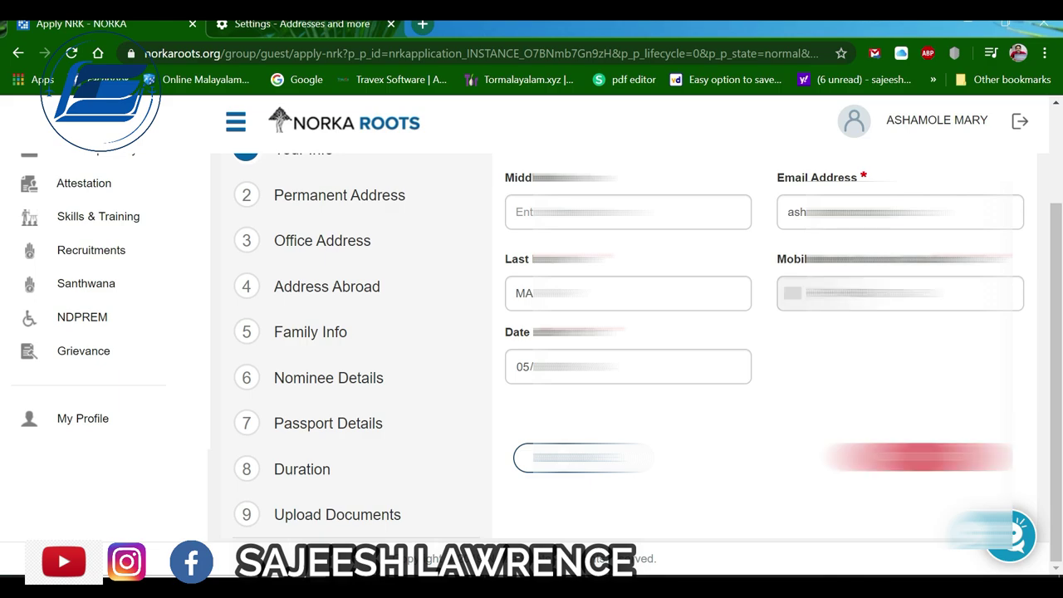
scroll(537, 357, up, 1)
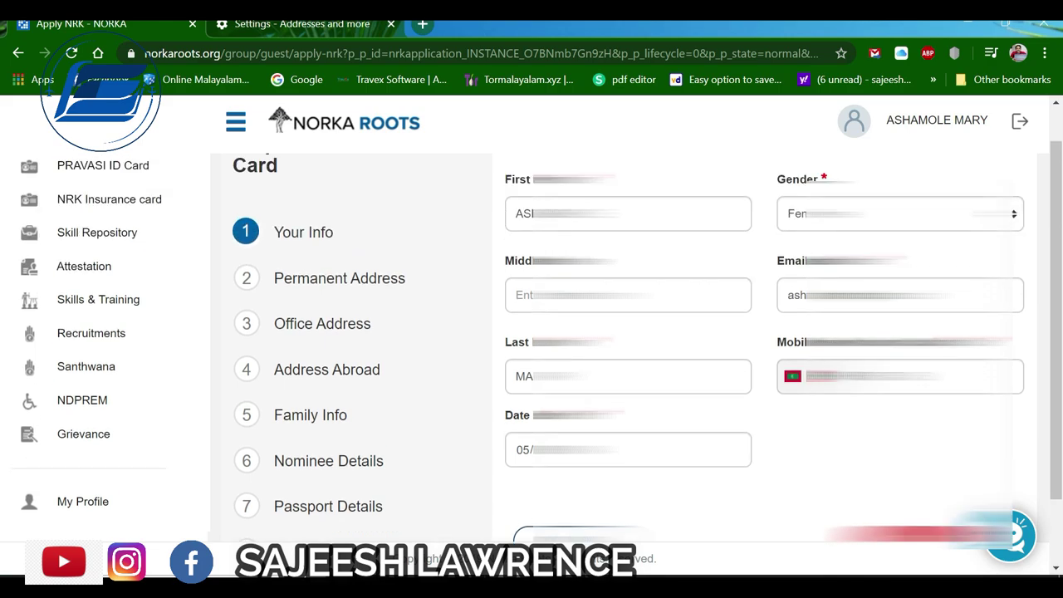
scroll(538, 357, down, 1)
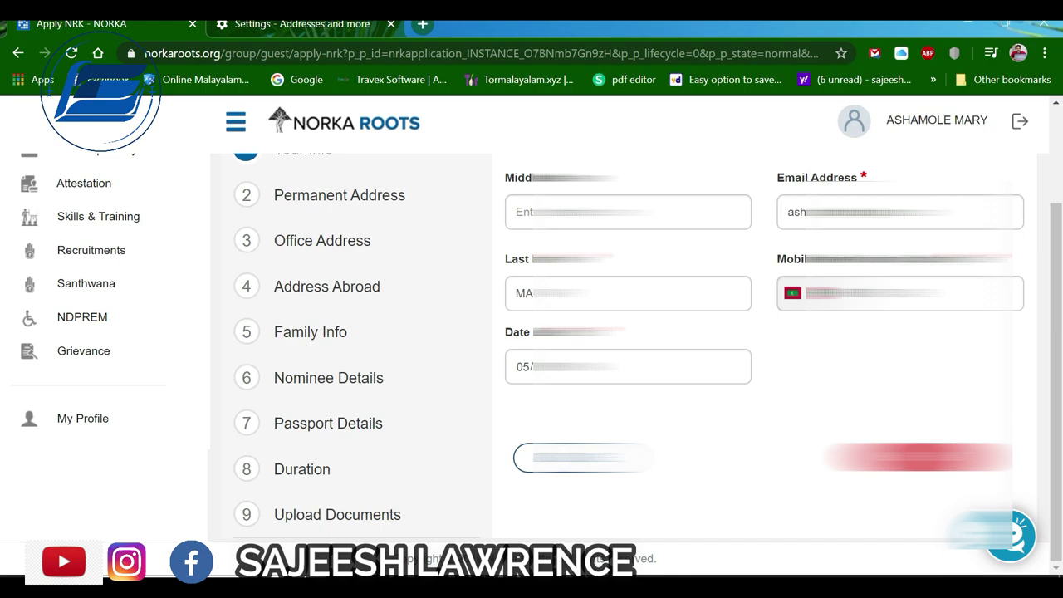
scroll(537, 357, up, 2)
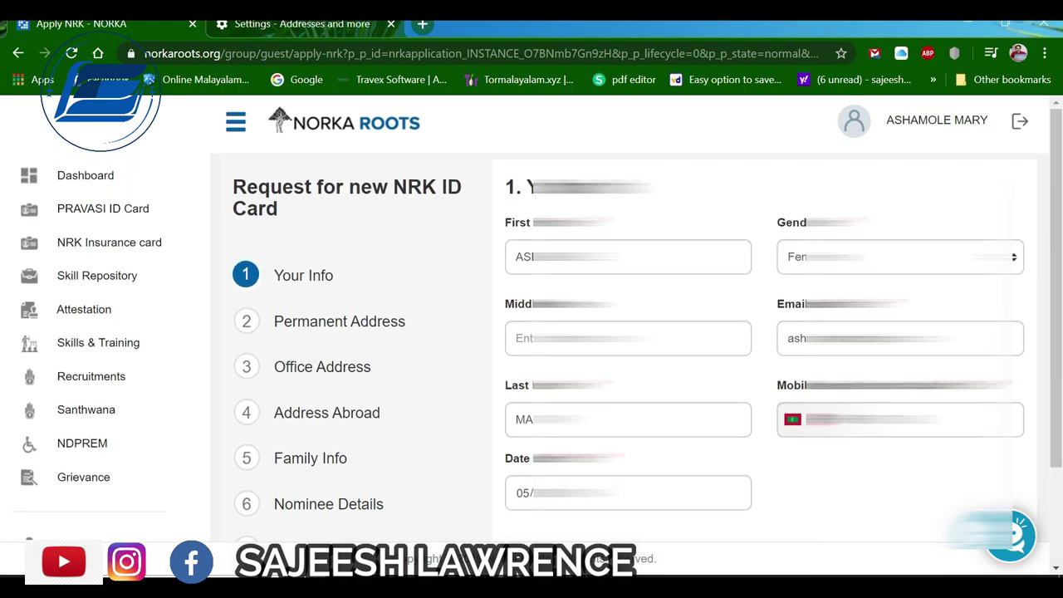
scroll(532, 357, down, 2)
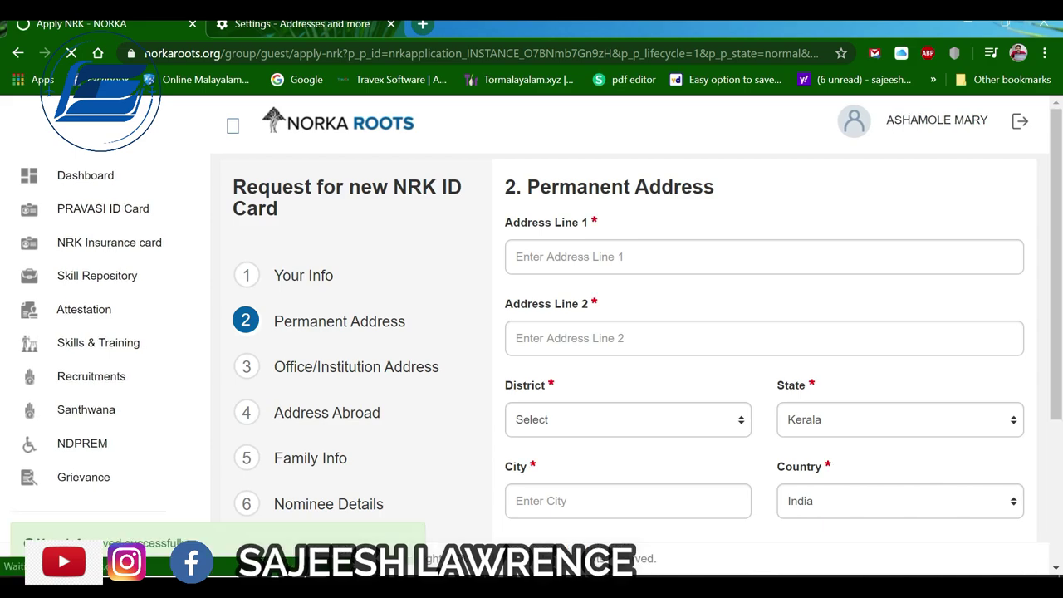
Fill in Address Line 1 of the permanent address, then go to Address Line 2.
click(764, 256)
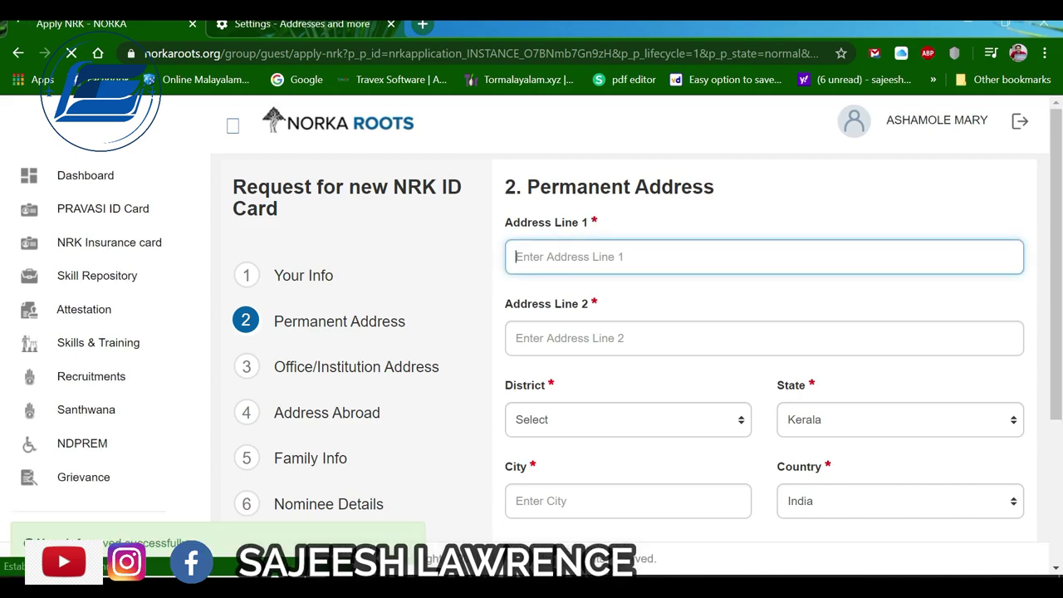
text(a)
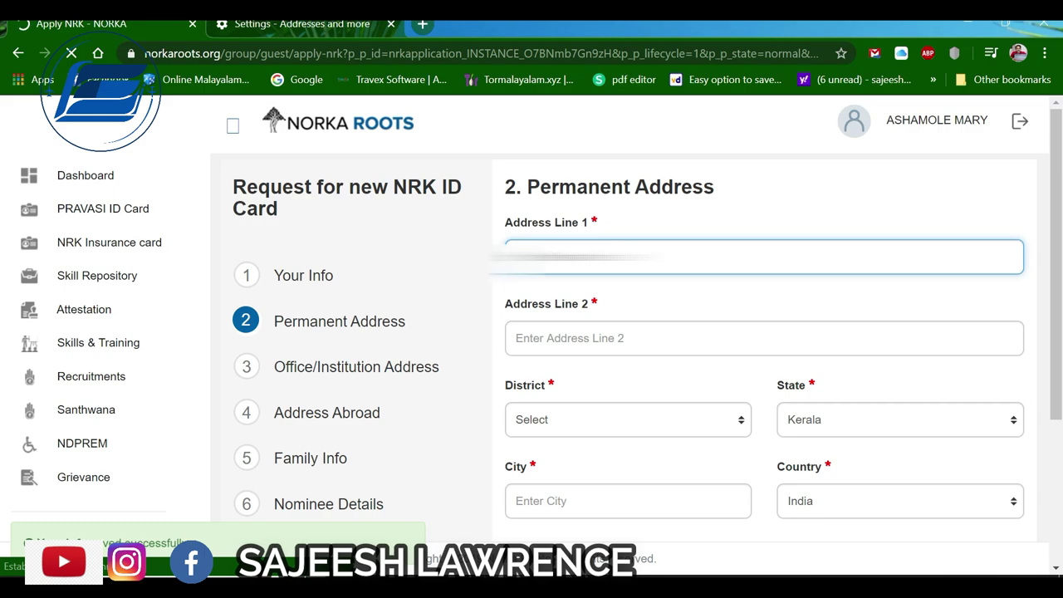
key(BackSpace)
key(BackSpace)
key(BackSpace)
key(BackSpace)
key(BackSpace)
key(BackSpace)
key(BackSpace)
key(BackSpace)
key(BackSpace)
key(BackSpace)
text(ab)
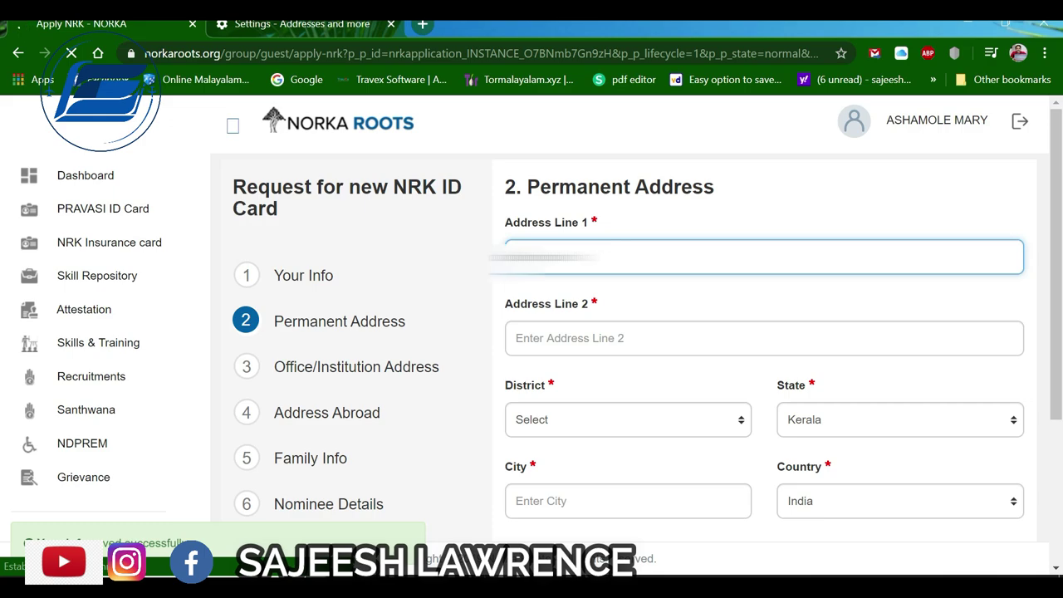
text(abcdefghij)
key(BackSpace)
key(BackSpace)
key(BackSpace)
key(BackSpace)
key(BackSpace)
key(BackSpace)
key(BackSpace)
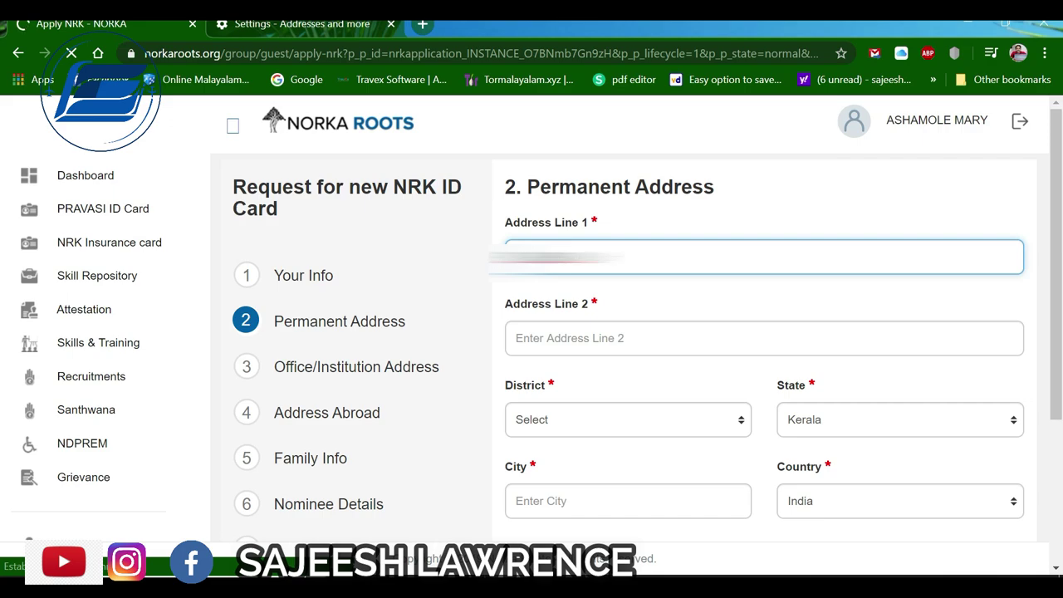
text(abcdefg)
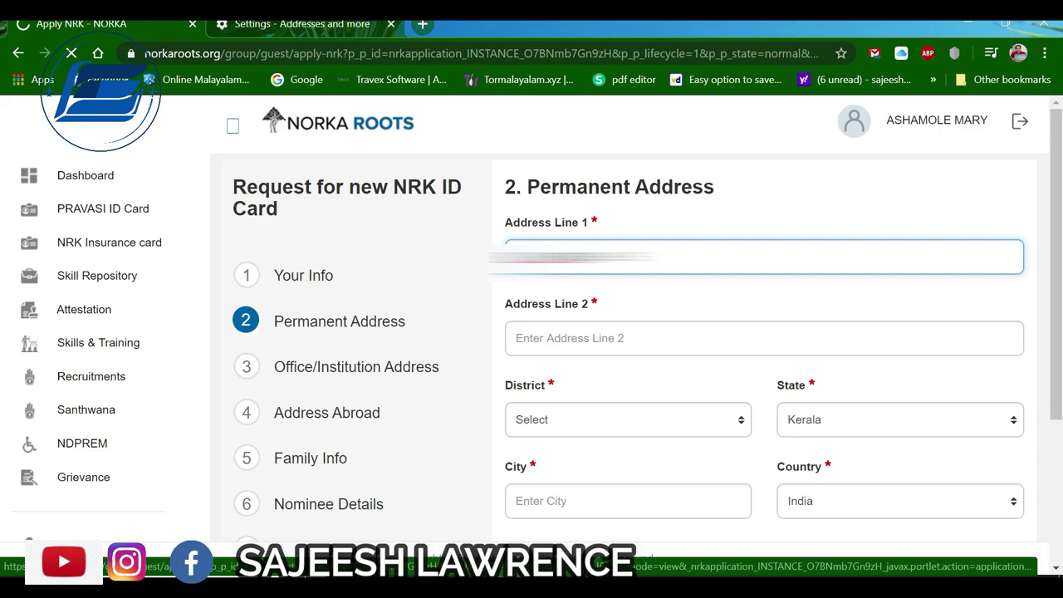
click(515, 338)
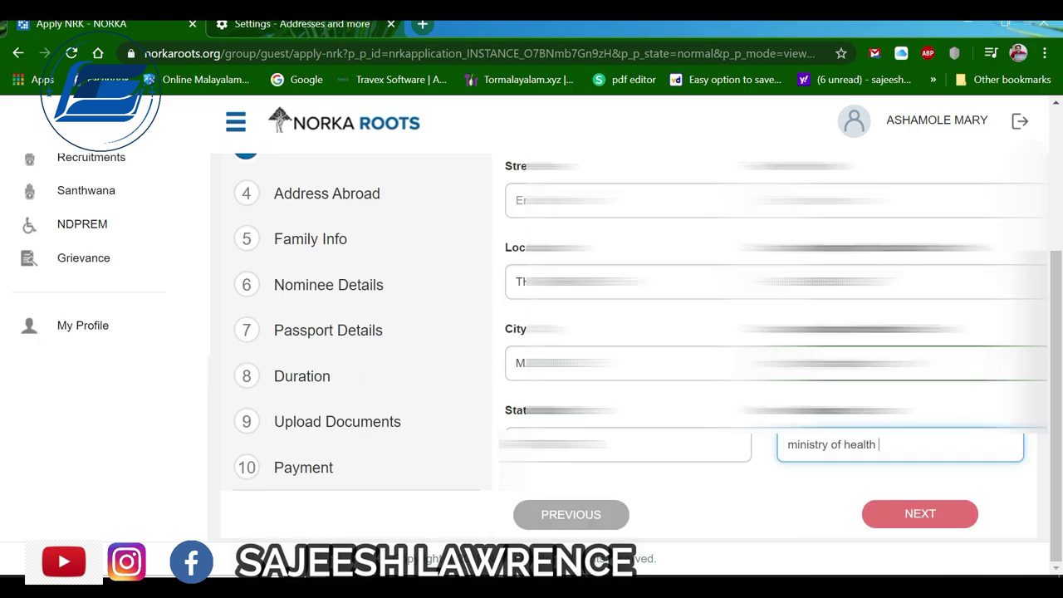
Save the office details and continue through the remaining steps to Passport Details.
key(Return)
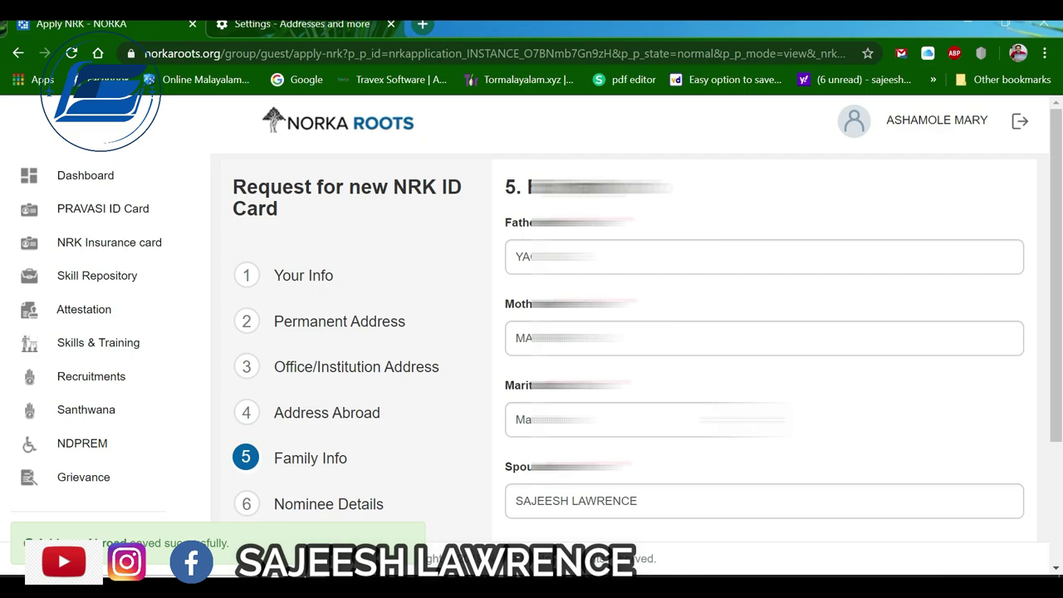
scroll(631, 348, down, 3)
scroll(631, 349, up, 3)
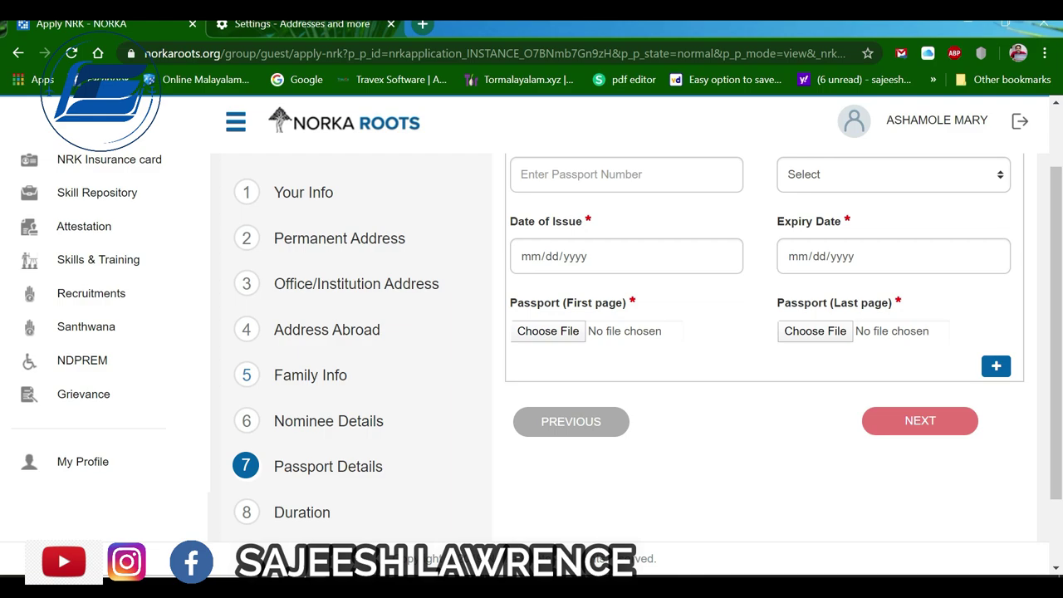
Begin entering the passport number in the Passport Details step.
click(626, 175)
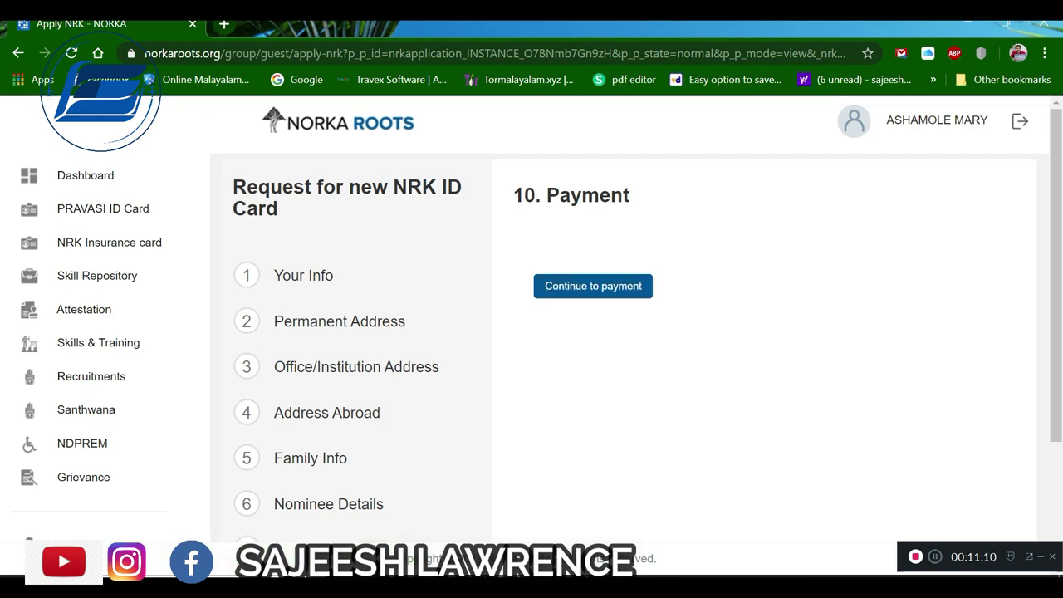
Continue to the CCAvenue payment for INR 315.00 and choose Debit Cards.
click(592, 286)
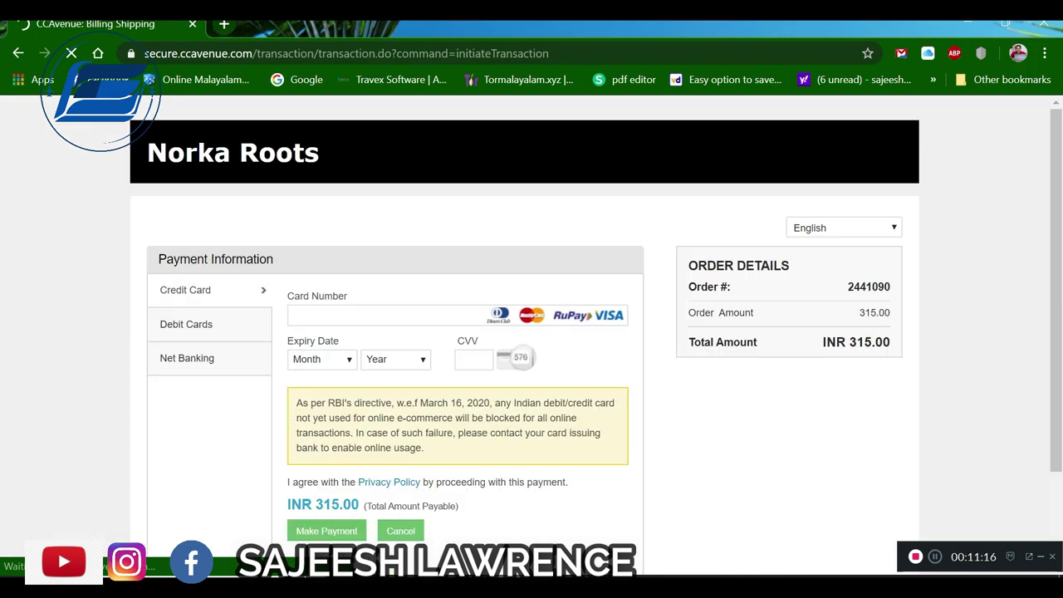
scroll(531, 332, down, 1)
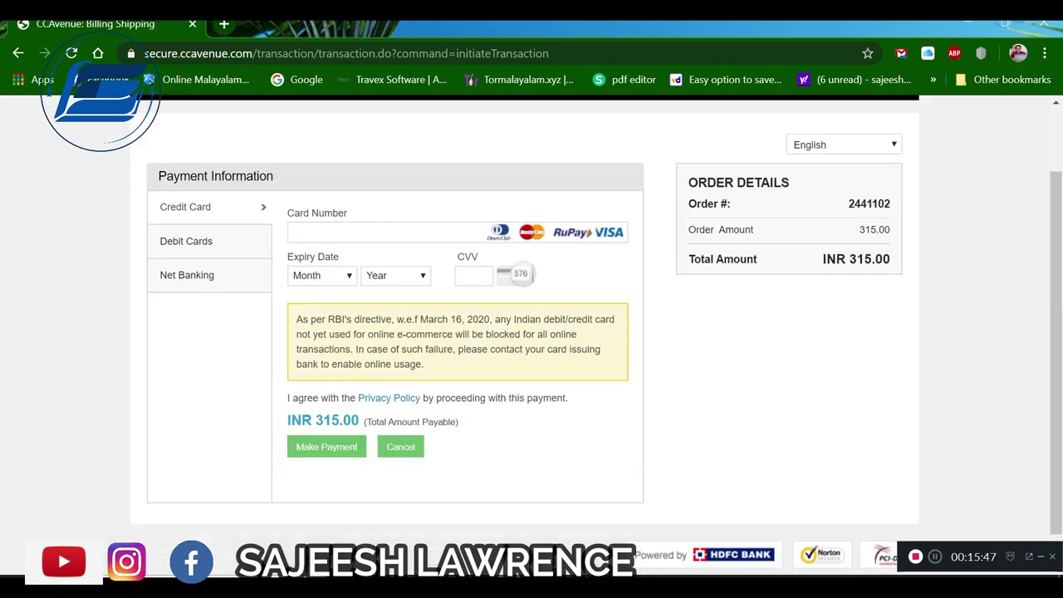
click(186, 241)
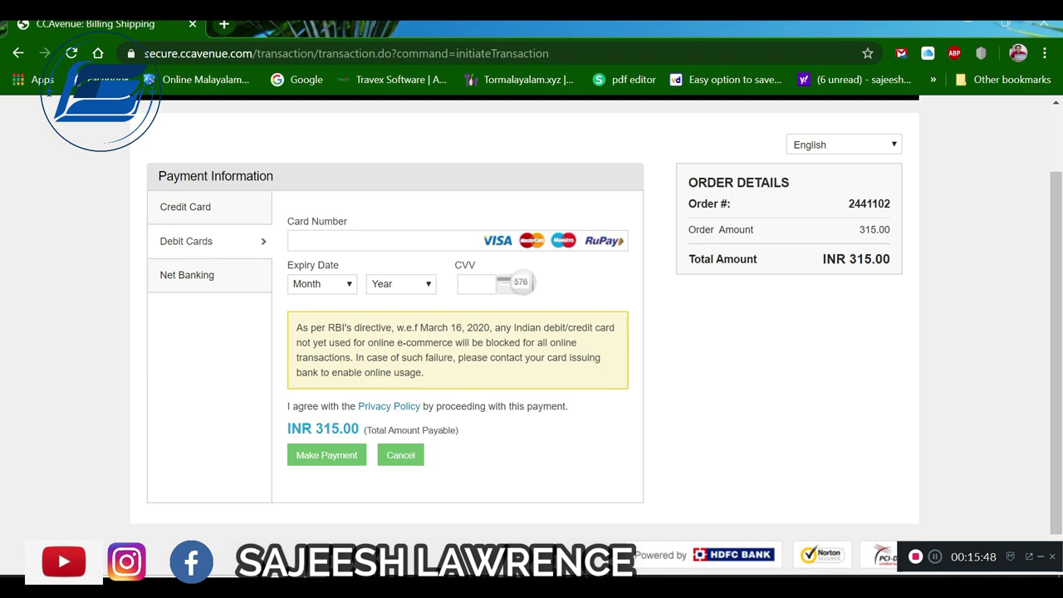
click(374, 240)
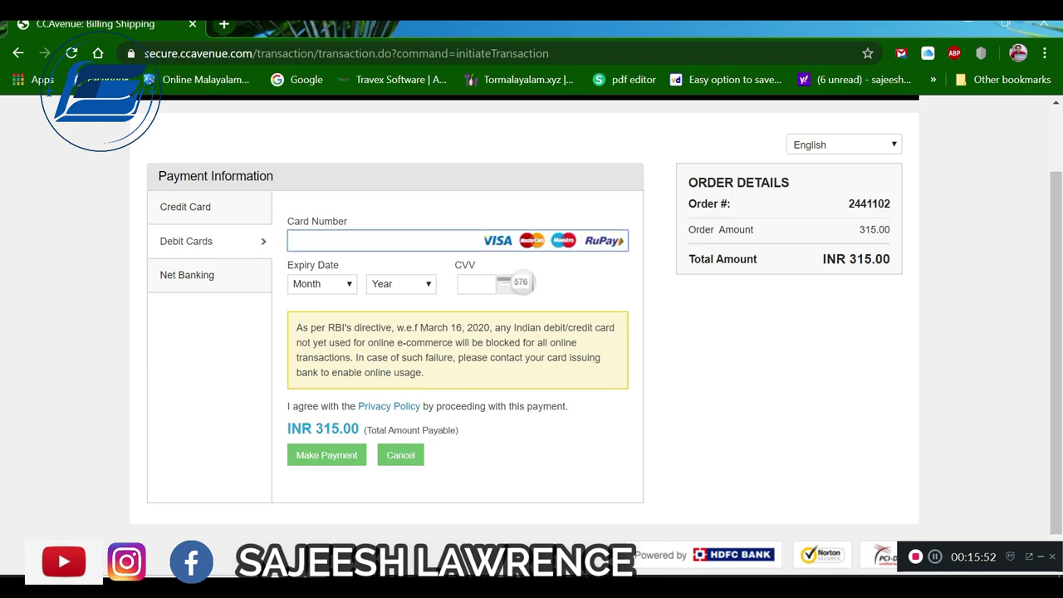
Submit the debit card payment of INR 315.00.
key(Return)
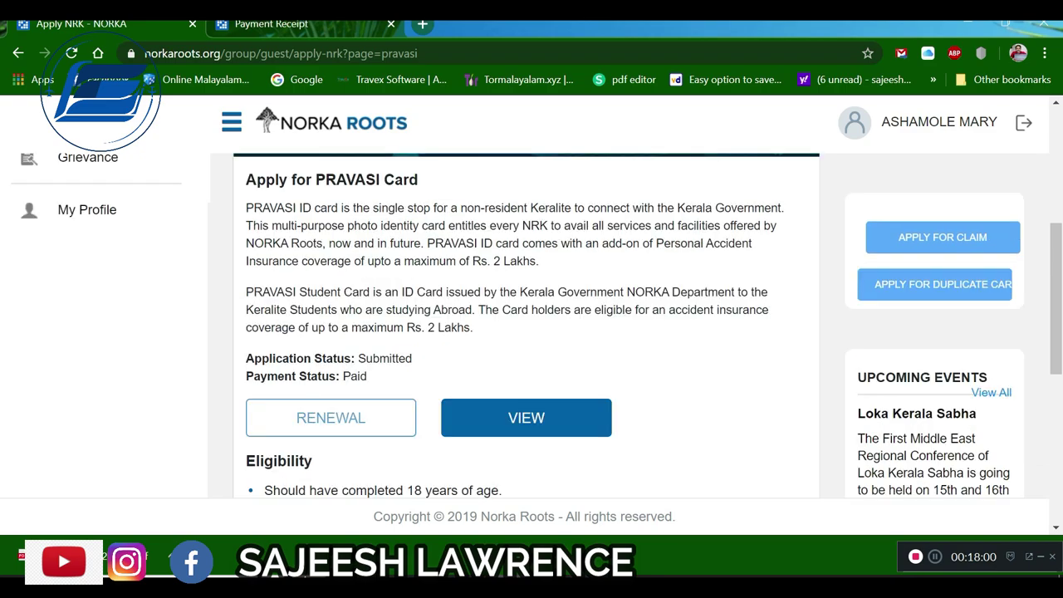
Check the PRAVASI Card page for Application Status Submitted and Payment Status Paid.
scroll(531, 332, down, 3)
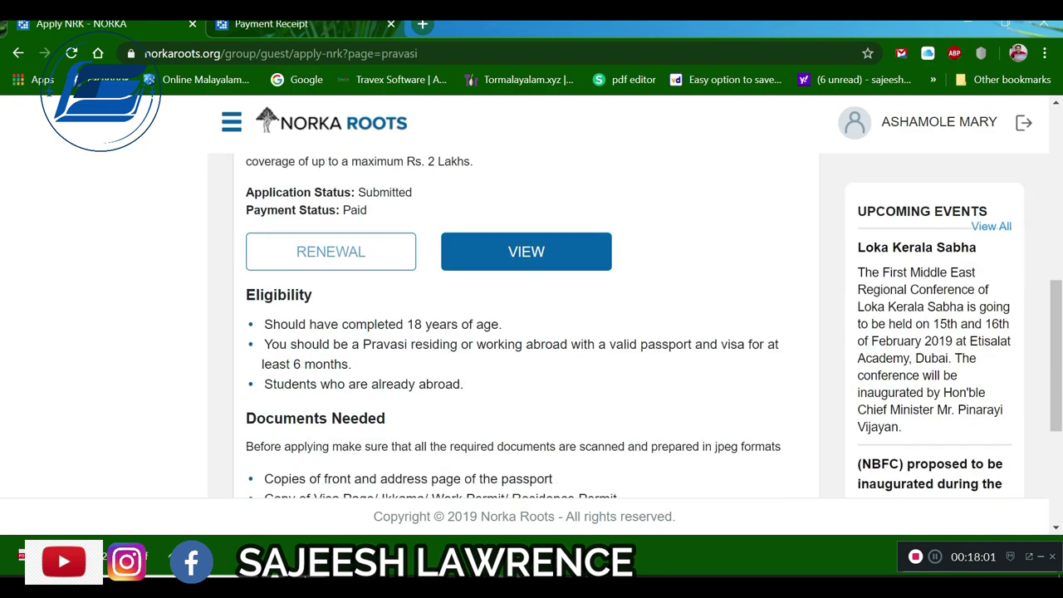
scroll(515, 333, up, 1)
scroll(515, 332, down, 4)
scroll(515, 332, up, 6)
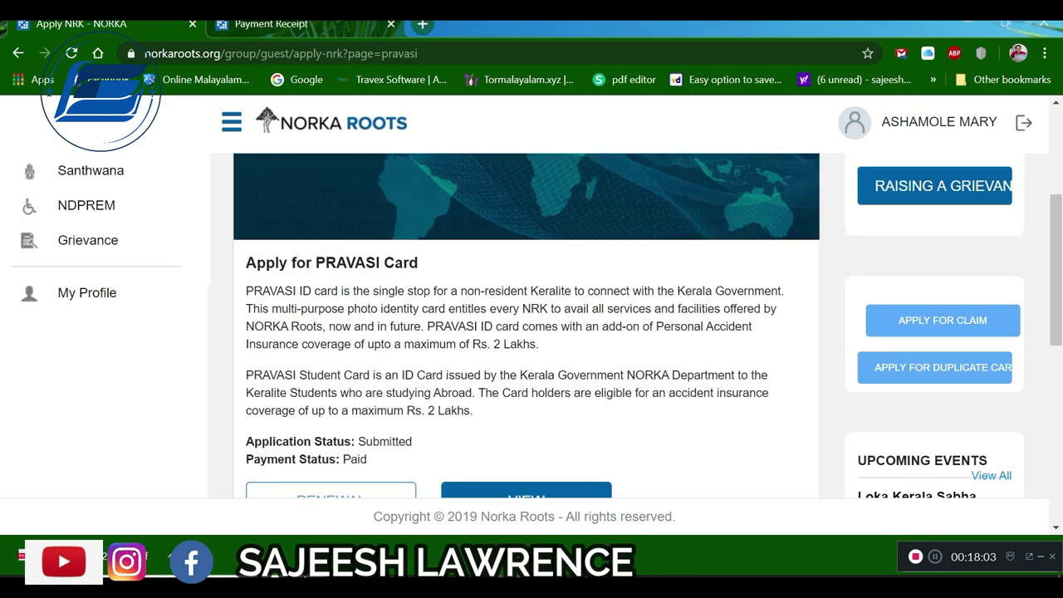
scroll(515, 332, down, 3)
scroll(515, 332, up, 3)
scroll(514, 332, down, 3)
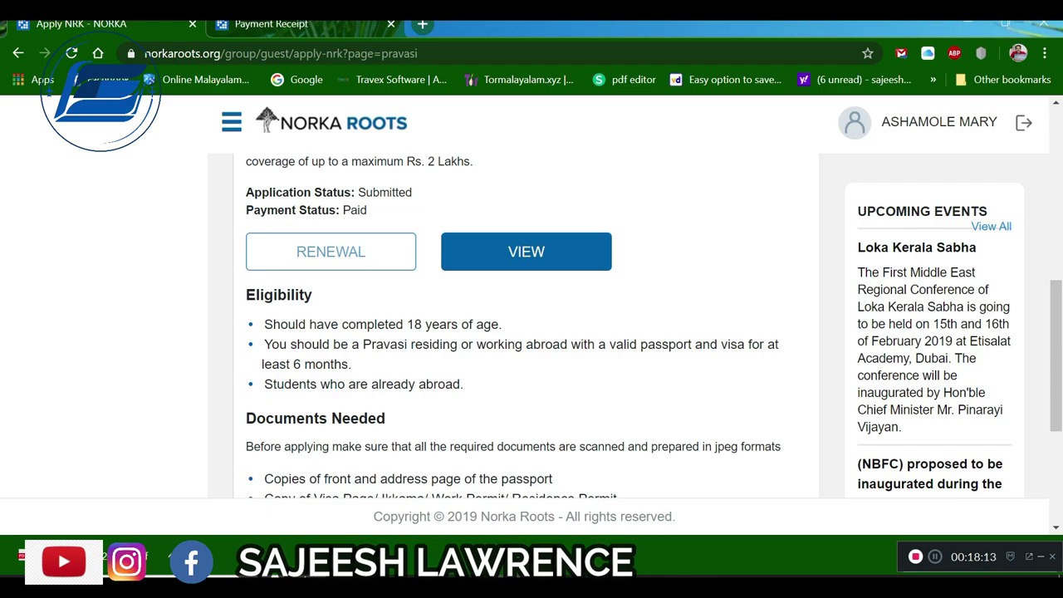
scroll(532, 324, down, 1)
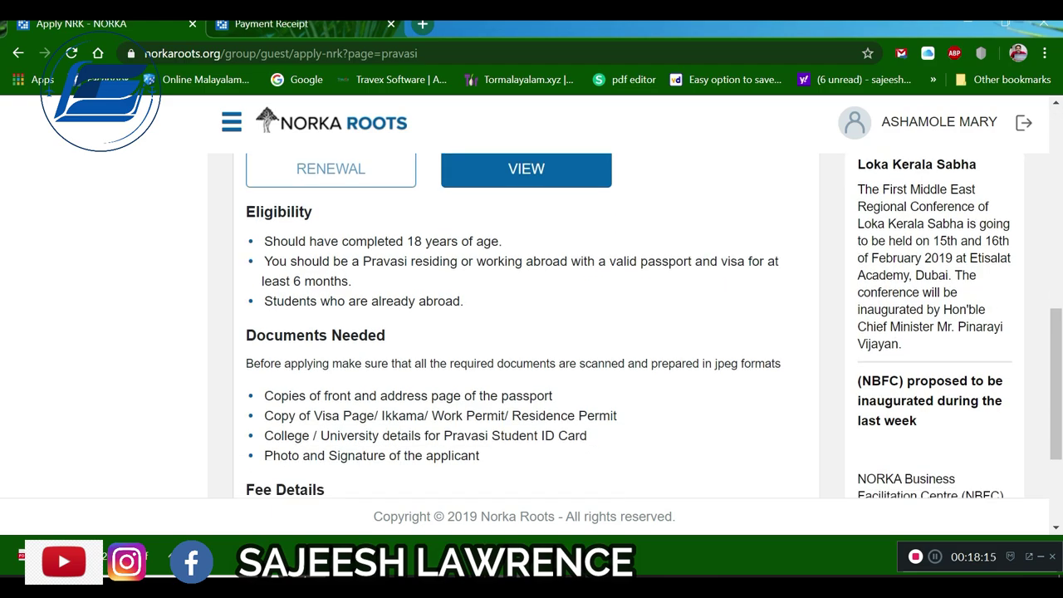